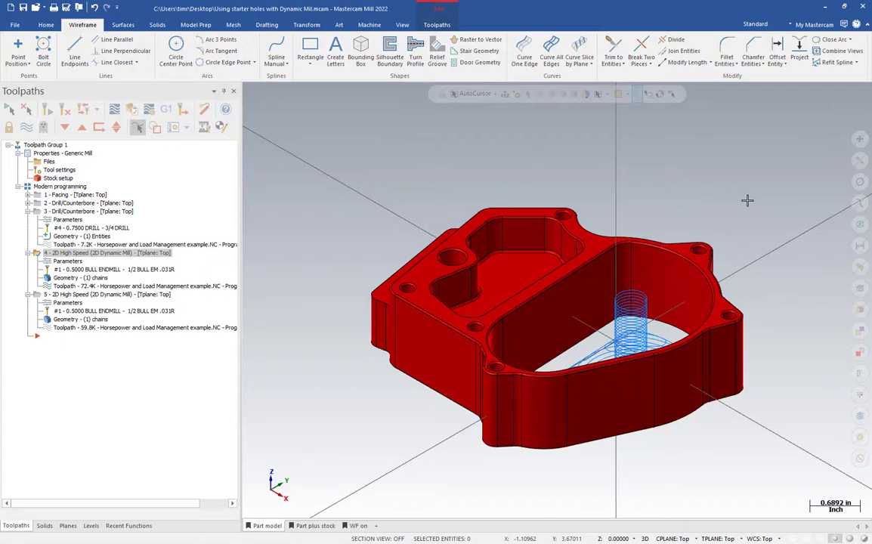
# Orbit the part to view the through-pocket toolpath from above and from a low side angle.
pyautogui.moveTo(748, 198)
pyautogui.mouseDown(button='middle')
pyautogui.moveTo(826, 243)
pyautogui.moveTo(778, 255)
pyautogui.mouseUp(button='middle')
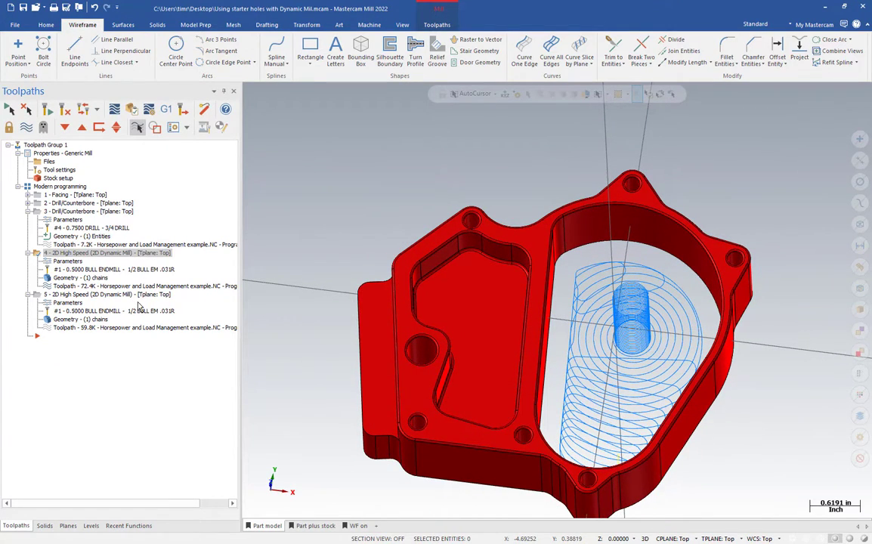
pyautogui.moveTo(563, 297)
pyautogui.mouseDown(button='middle')
pyautogui.moveTo(620, 298)
pyautogui.moveTo(529, 303)
pyautogui.mouseUp(button='middle')
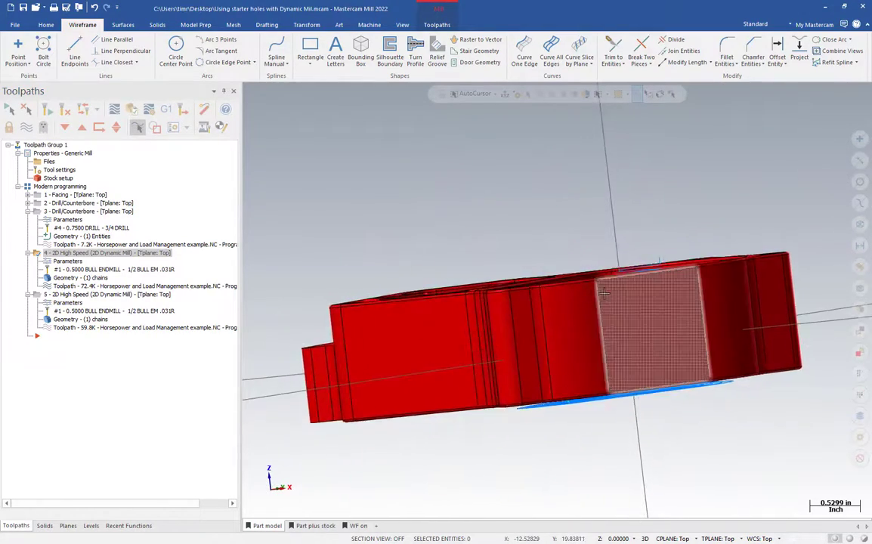
# Show operation 5's floored-pocket toolpath from the side, then switch to the top wireframe view.
pyautogui.click(96, 295)
pyautogui.moveTo(453, 317)
pyautogui.mouseDown(button='middle')
pyautogui.moveTo(580, 269)
pyautogui.moveTo(671, 354)
pyautogui.moveTo(651, 354)
pyautogui.mouseUp(button='middle')
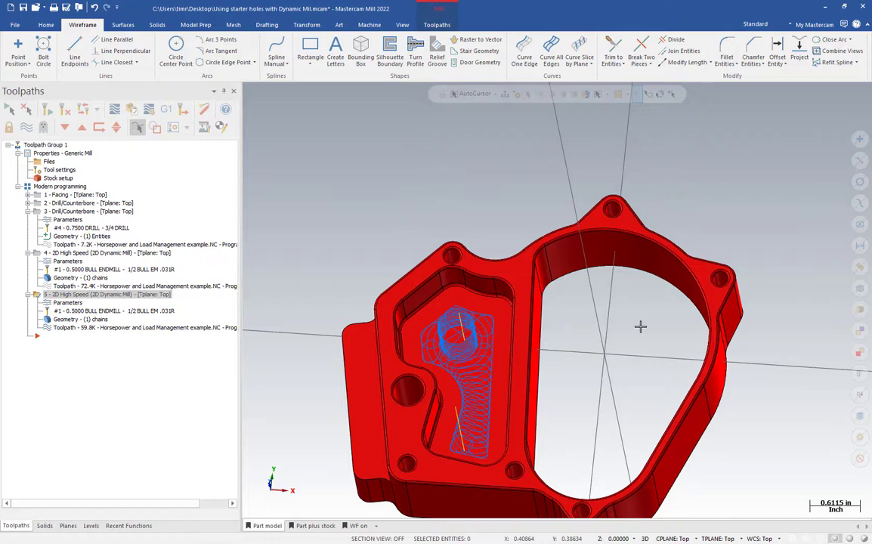
pyautogui.click(359, 527)
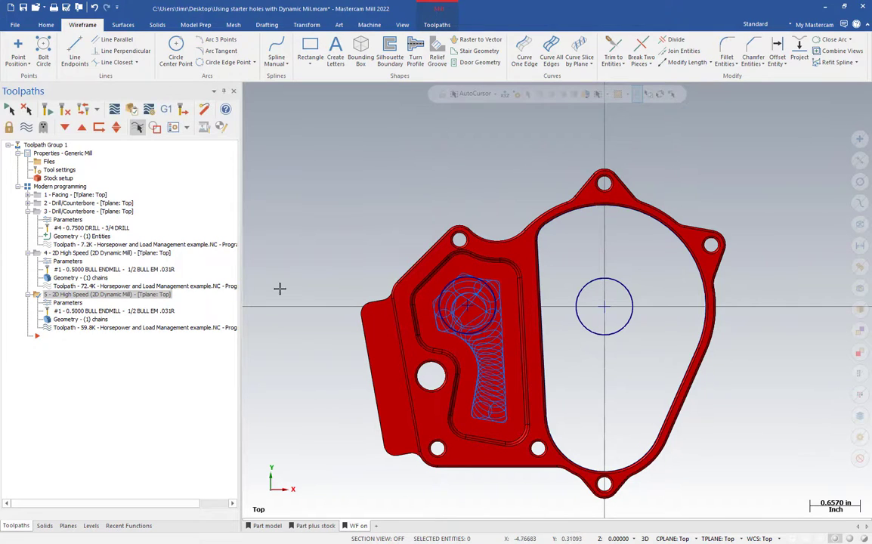
# Chain the centre circle as an air region in operation 4's chain geometry.
pyautogui.click(117, 252)
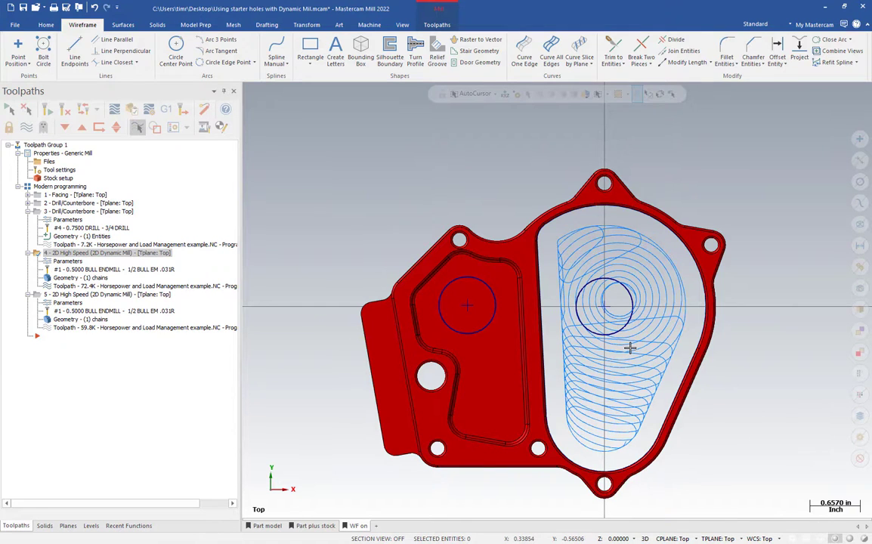
pyautogui.click(88, 279)
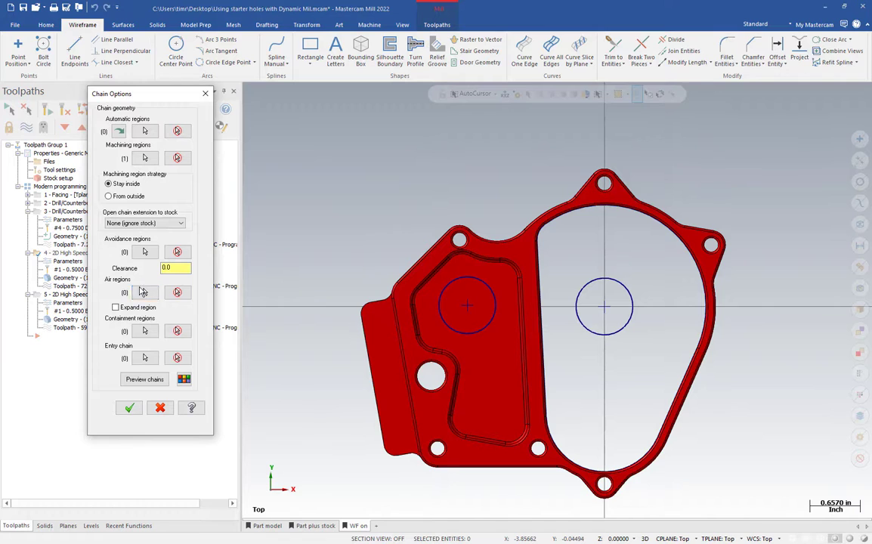
pyautogui.click(147, 294)
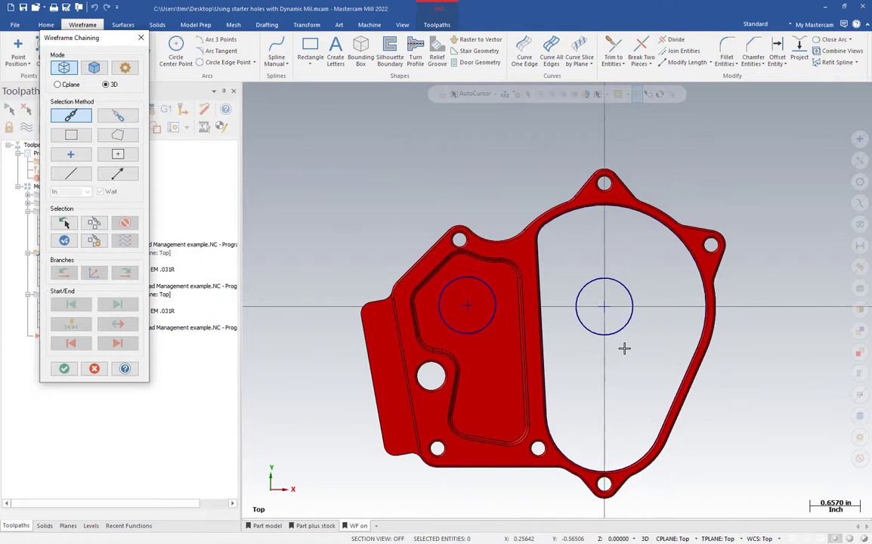
pyautogui.click(626, 326)
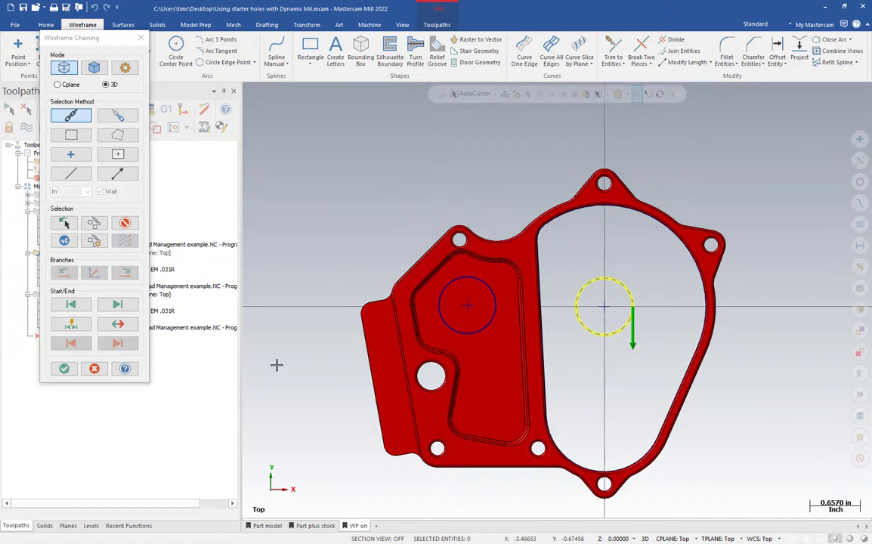
pyautogui.click(65, 369)
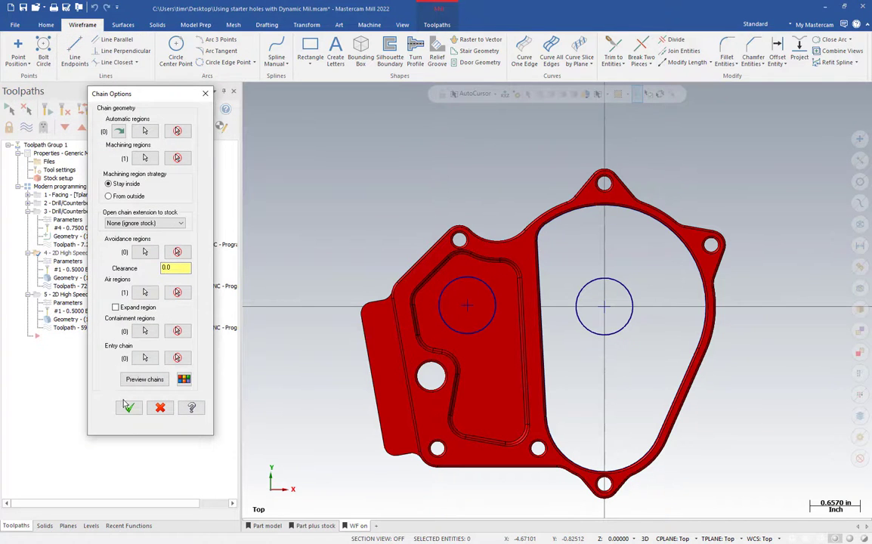
pyautogui.click(129, 408)
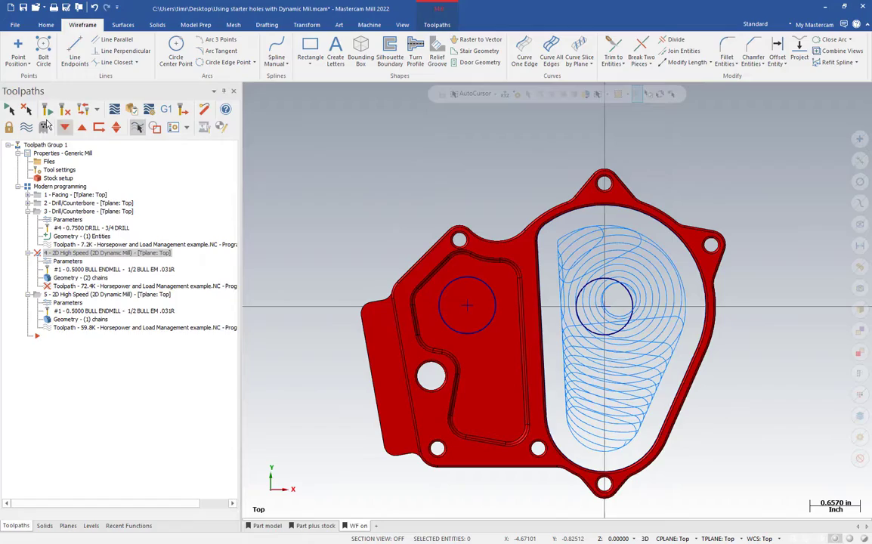
# Regenerate the dirty operation 4 and orbit and zoom to inspect its new through-pocket toolpath.
pyautogui.click(47, 110)
pyautogui.moveTo(430, 195)
pyautogui.mouseDown(button='middle')
pyautogui.moveTo(597, 261)
pyautogui.moveTo(594, 271)
pyautogui.moveTo(584, 249)
pyautogui.moveTo(596, 296)
pyautogui.mouseUp(button='middle')
pyautogui.scroll(3, 596, 261)
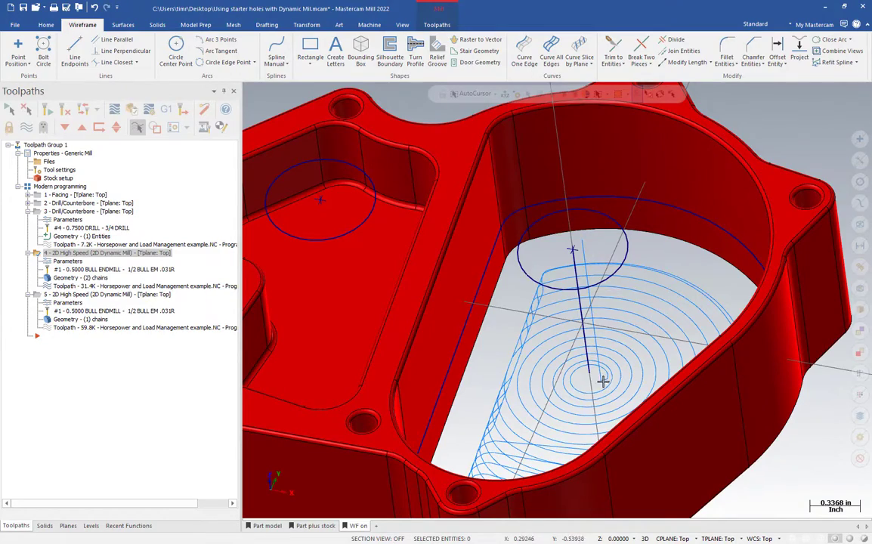
pyautogui.moveTo(604, 379)
pyautogui.mouseDown(button='middle')
pyautogui.moveTo(609, 356)
pyautogui.moveTo(583, 327)
pyautogui.moveTo(662, 354)
pyautogui.mouseUp(button='middle')
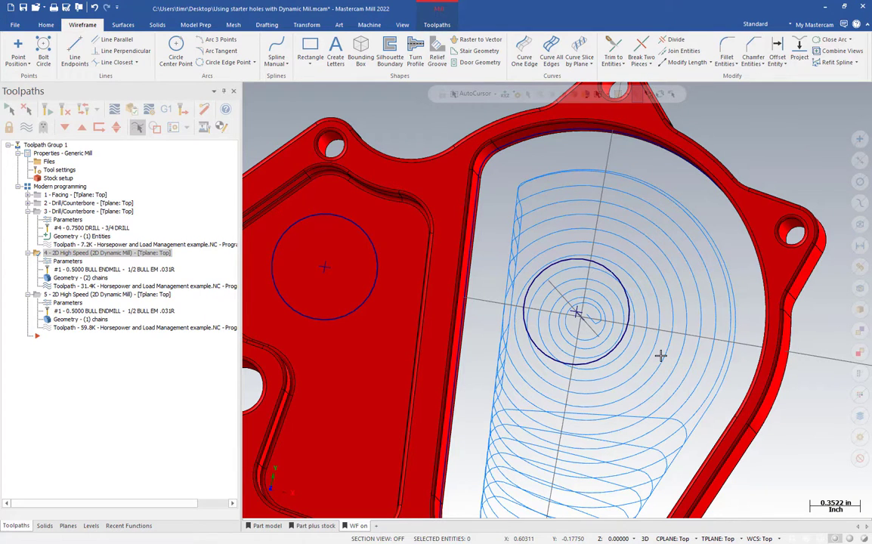
pyautogui.moveTo(619, 383)
pyautogui.mouseDown(button='middle')
pyautogui.moveTo(542, 366)
pyautogui.moveTo(535, 355)
pyautogui.mouseUp(button='middle')
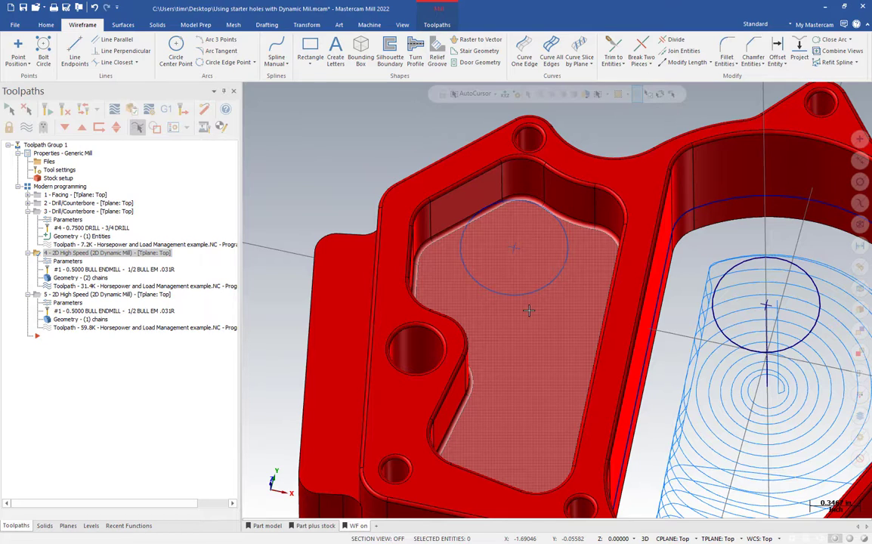
# Open operation 5's Entry Motion parameters and confirm the helix radius of 0.225.
pyautogui.click(113, 295)
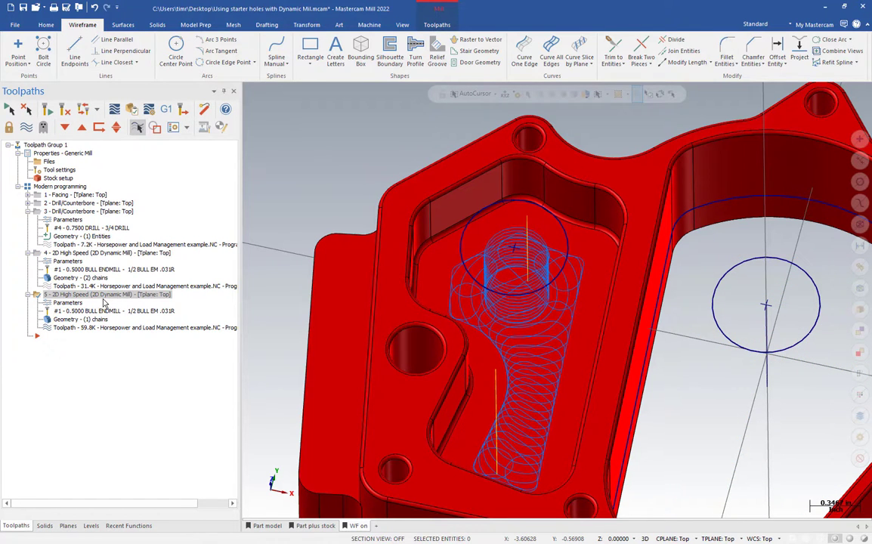
pyautogui.click(73, 271)
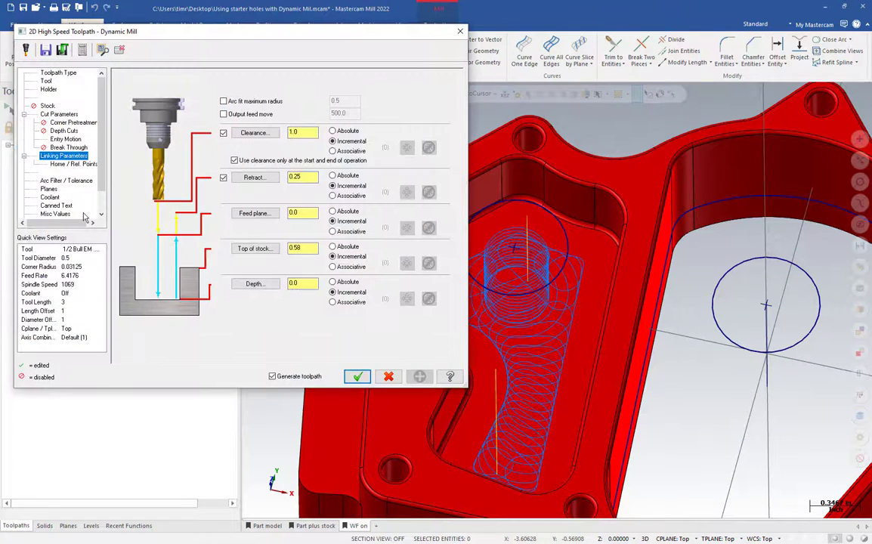
pyautogui.click(67, 139)
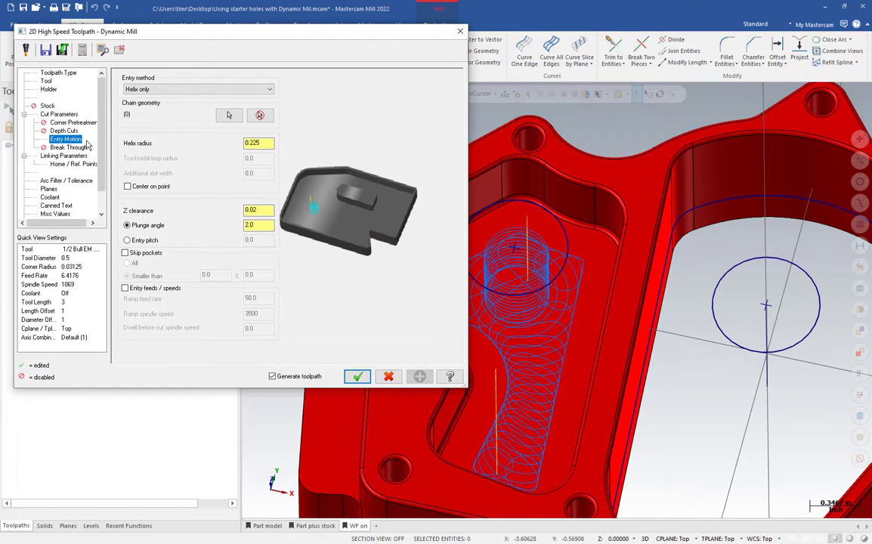
pyautogui.click(255, 143)
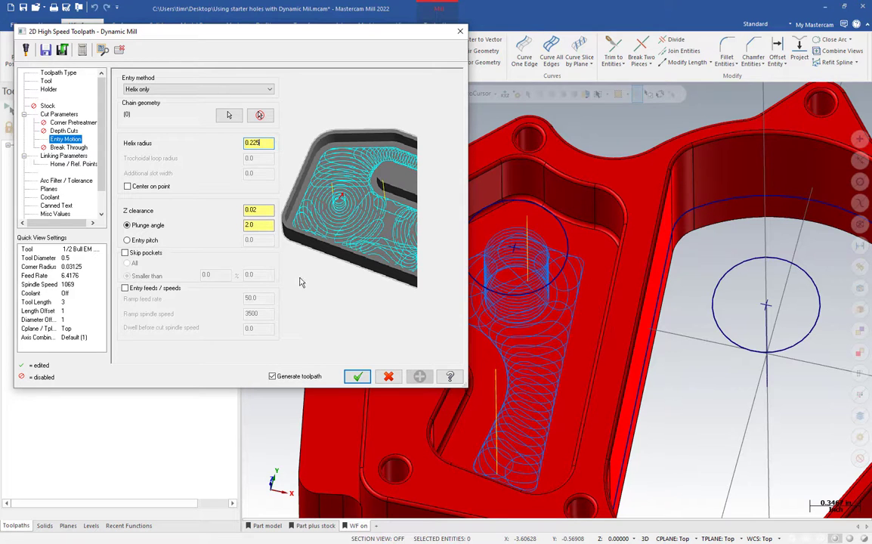
# Close the toolpath parameters and hide the shaded stock to expose the pocket floor.
pyautogui.click(390, 377)
pyautogui.scroll(3, 521, 302)
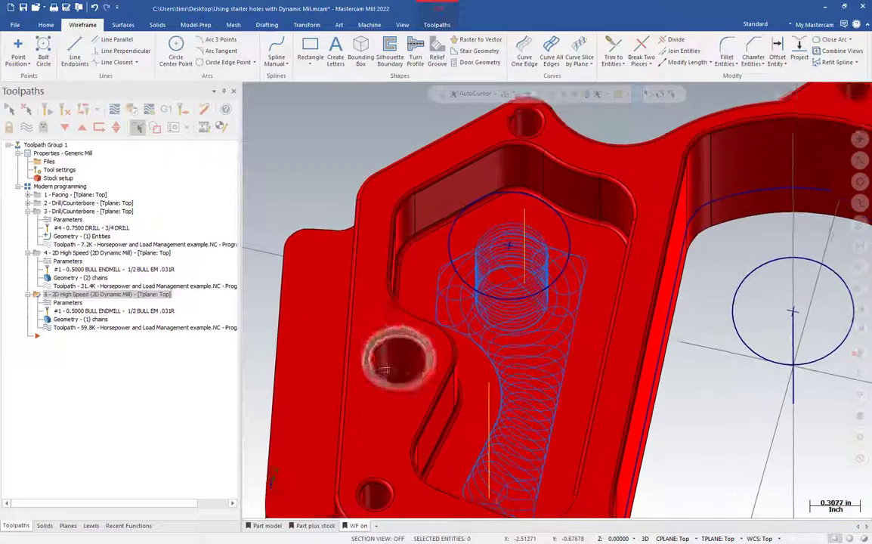
pyautogui.scroll(-2, 526, 302)
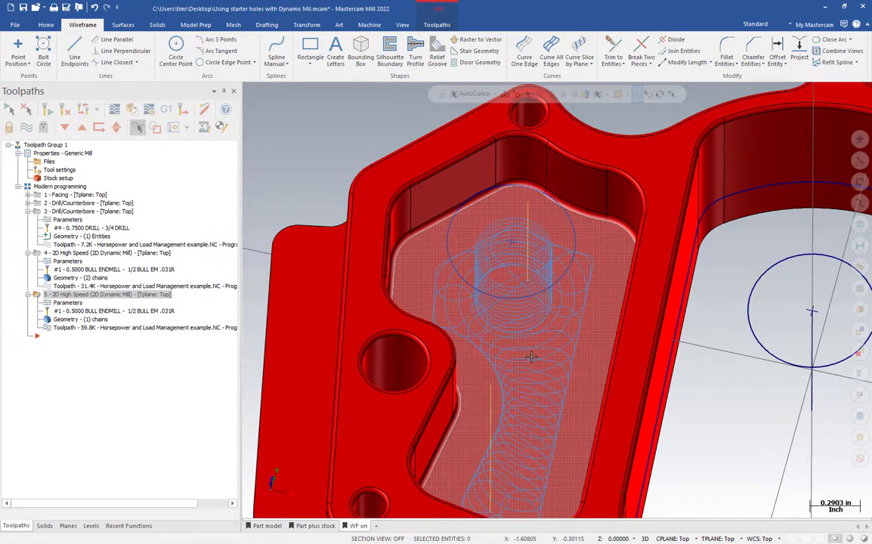
pyautogui.click(137, 126)
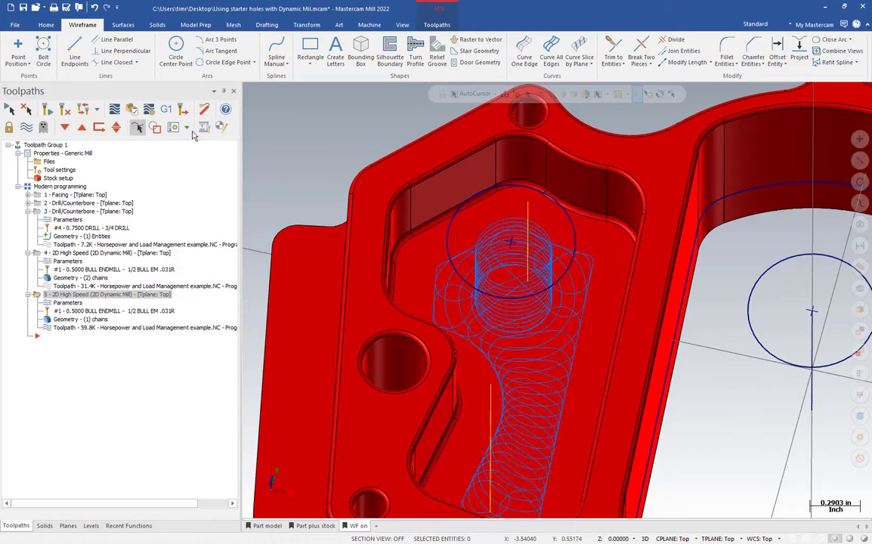
# Draw a 0.225-diameter circle centred on the floored pocket's pre-drilled hole.
pyautogui.click(178, 51)
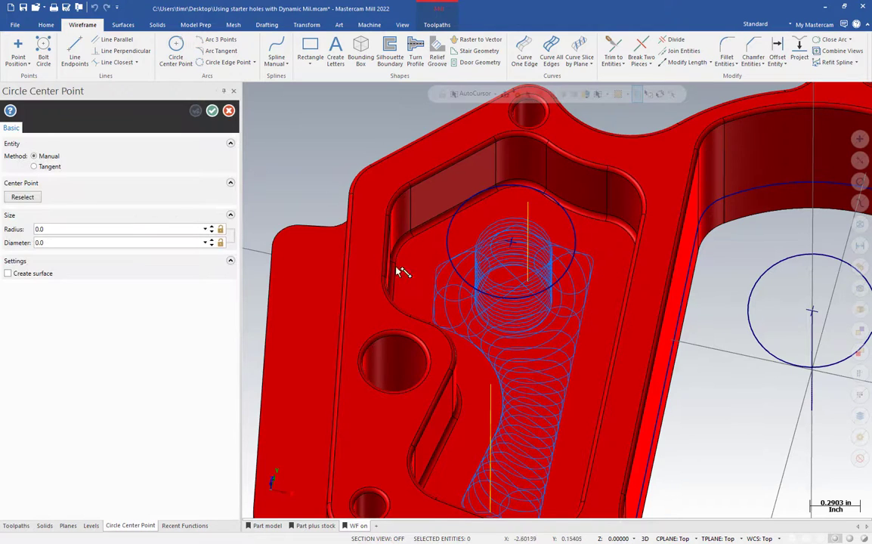
pyautogui.click(512, 245)
pyautogui.click(500, 260)
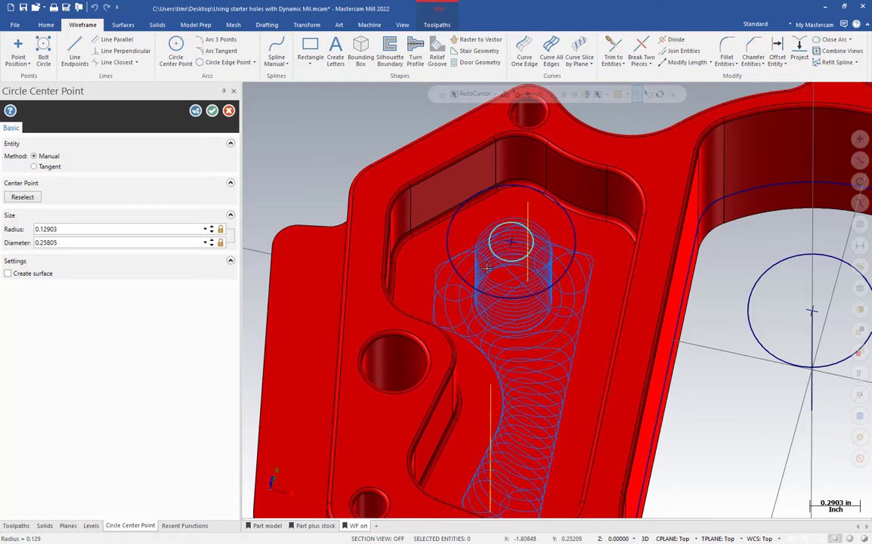
pyautogui.click(104, 242)
pyautogui.write('0.')
pyautogui.write('225')
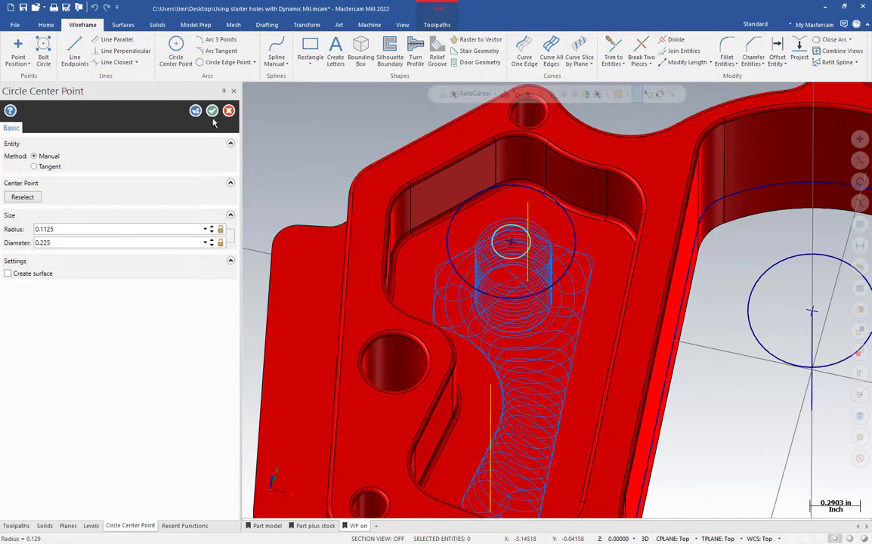
pyautogui.click(212, 110)
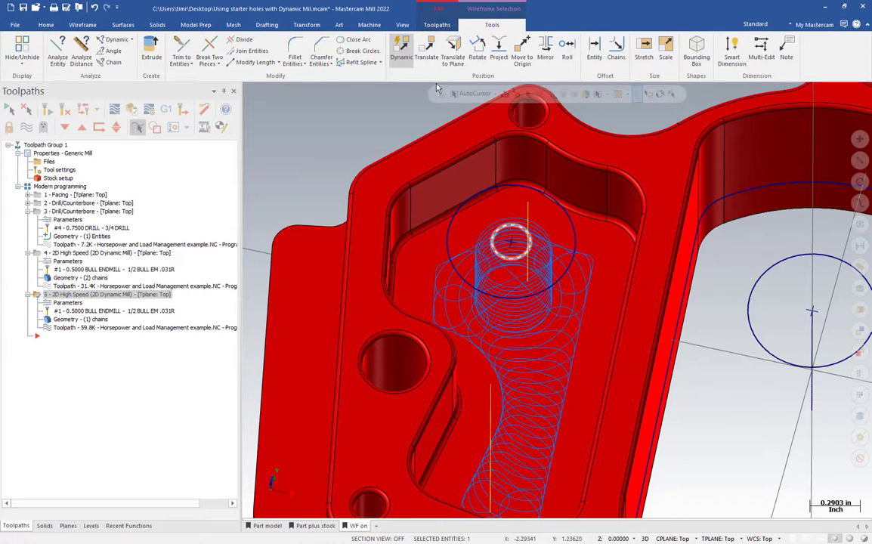
# Dynamically move the circle 0.17 in down into the drilled hole.
pyautogui.click(401, 51)
pyautogui.click(510, 244)
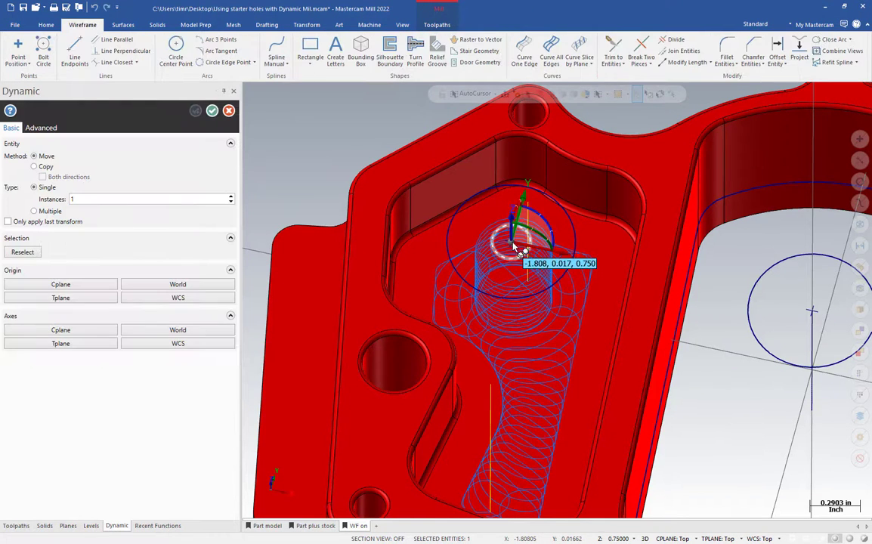
pyautogui.click(514, 230)
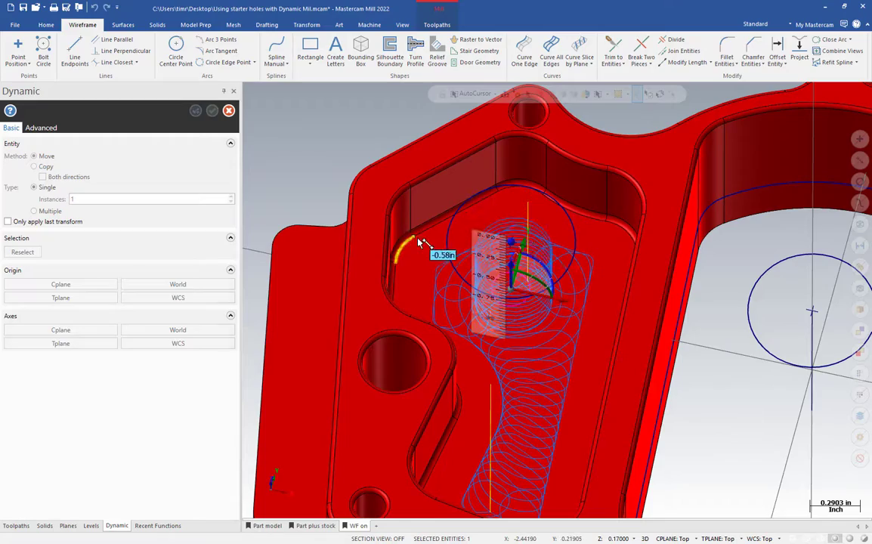
pyautogui.click(376, 214)
pyautogui.moveTo(473, 249)
pyautogui.mouseDown(button='middle')
pyautogui.moveTo(497, 225)
pyautogui.moveTo(483, 196)
pyautogui.mouseUp(button='middle')
pyautogui.click(497, 224)
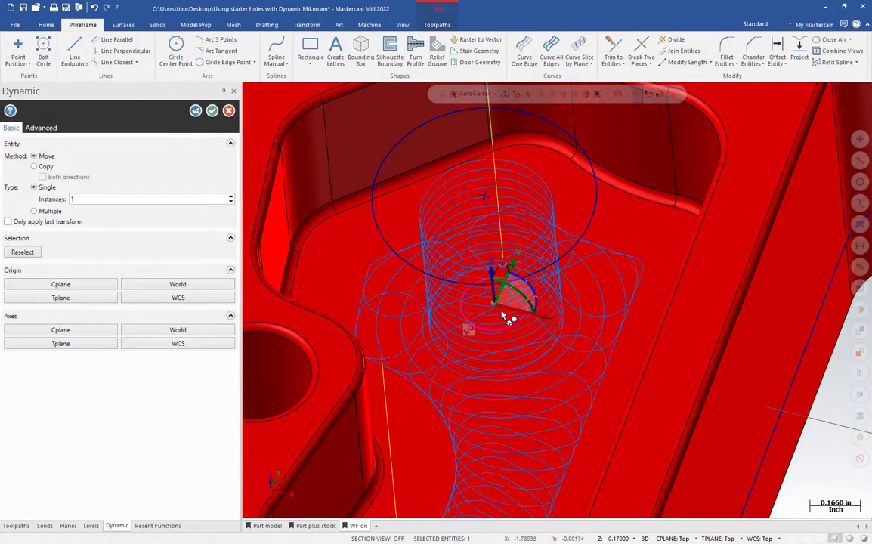
pyautogui.click(495, 298)
pyautogui.click(496, 299)
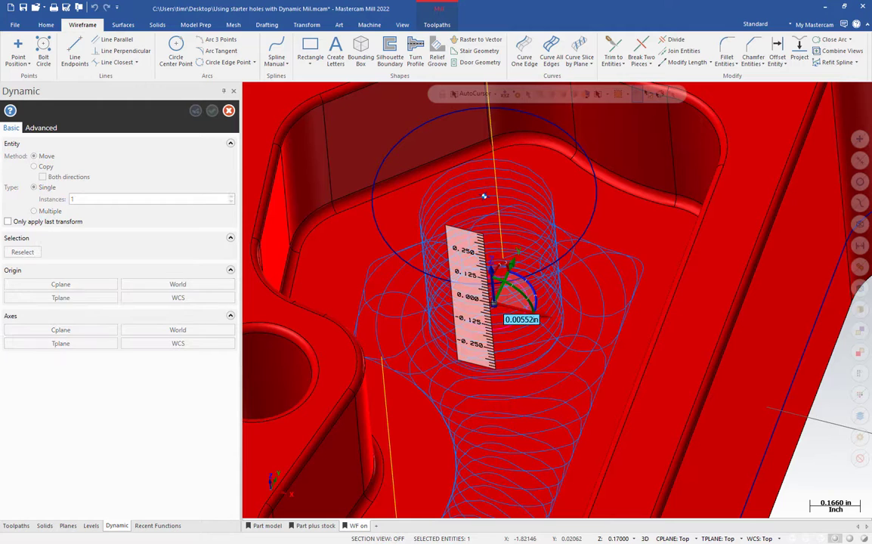
pyautogui.click(507, 318)
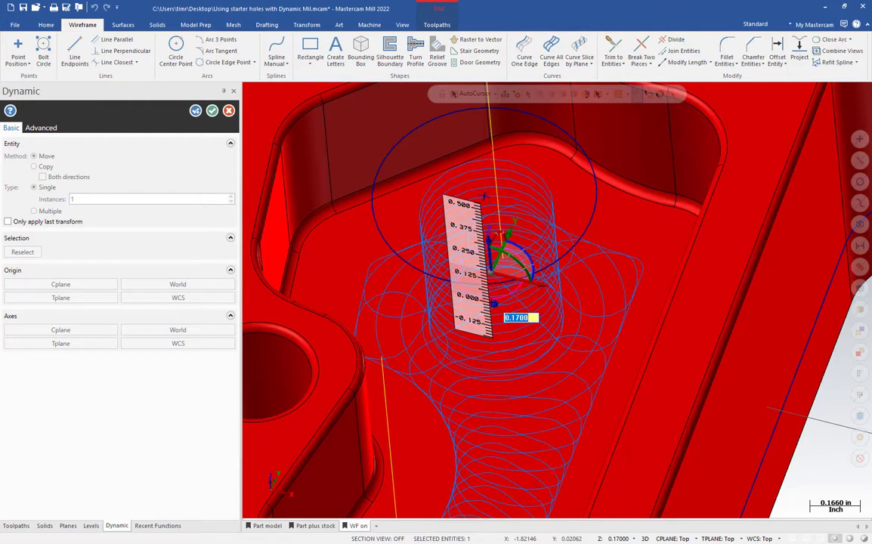
pyautogui.press('Return')
pyautogui.click(211, 112)
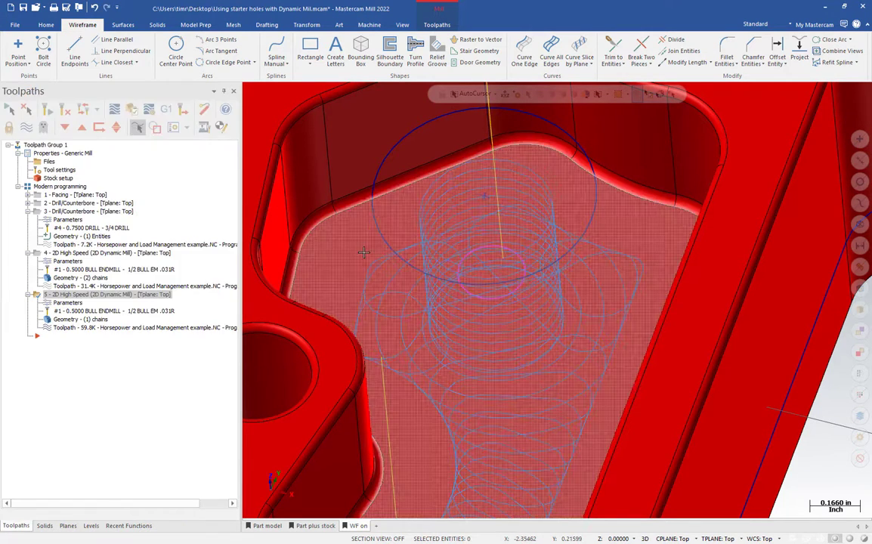
pyautogui.click(529, 320)
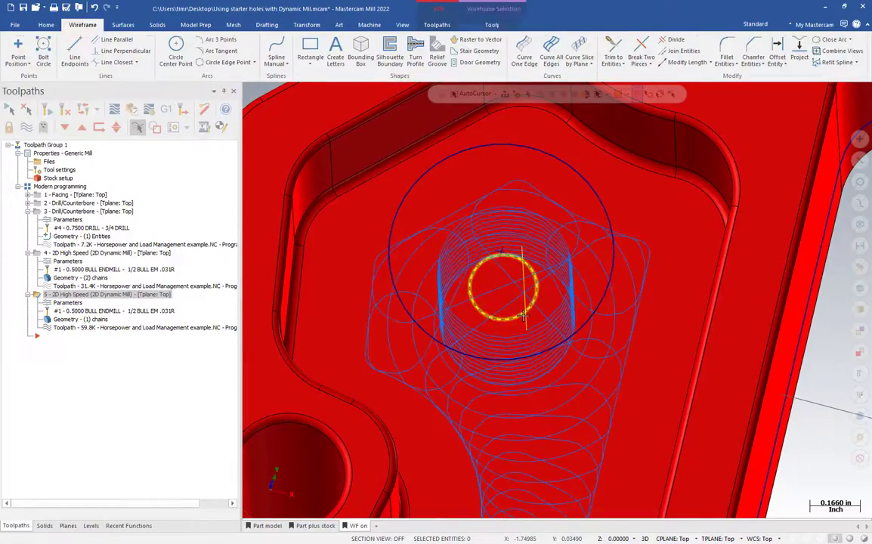
# Set operation 5's entry method to Custom with the lowered circle as its entry chain.
pyautogui.click(70, 303)
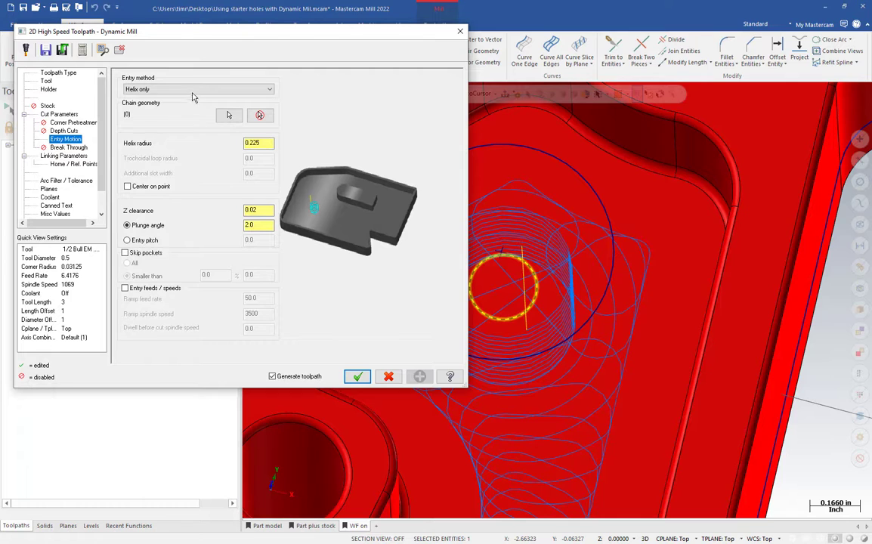
pyautogui.click(193, 90)
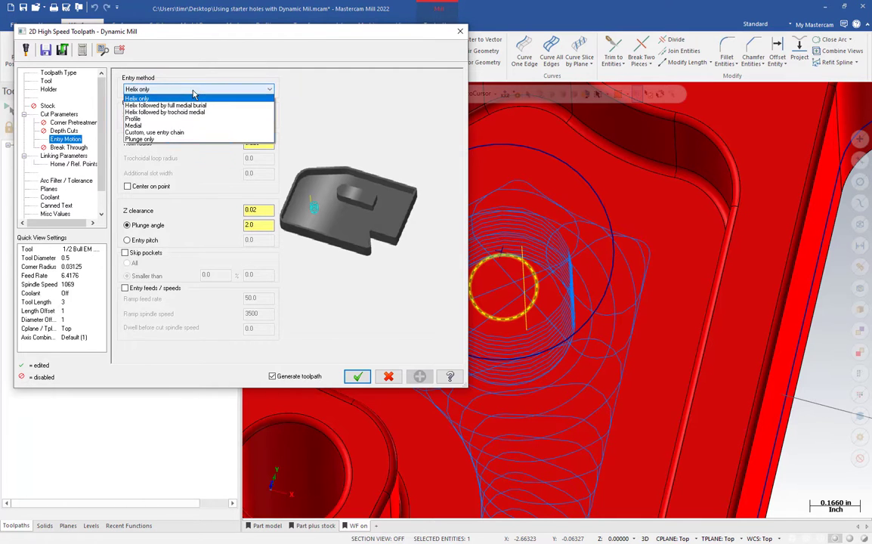
pyautogui.click(188, 133)
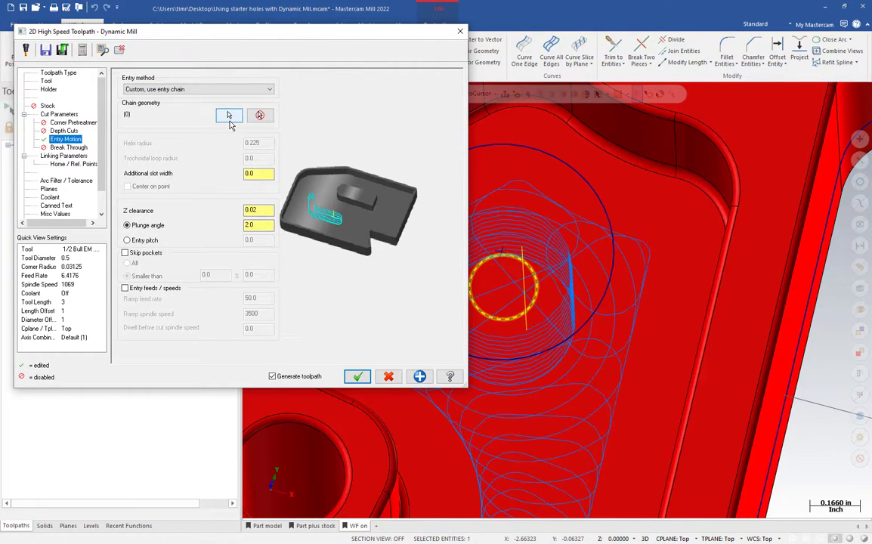
pyautogui.click(230, 118)
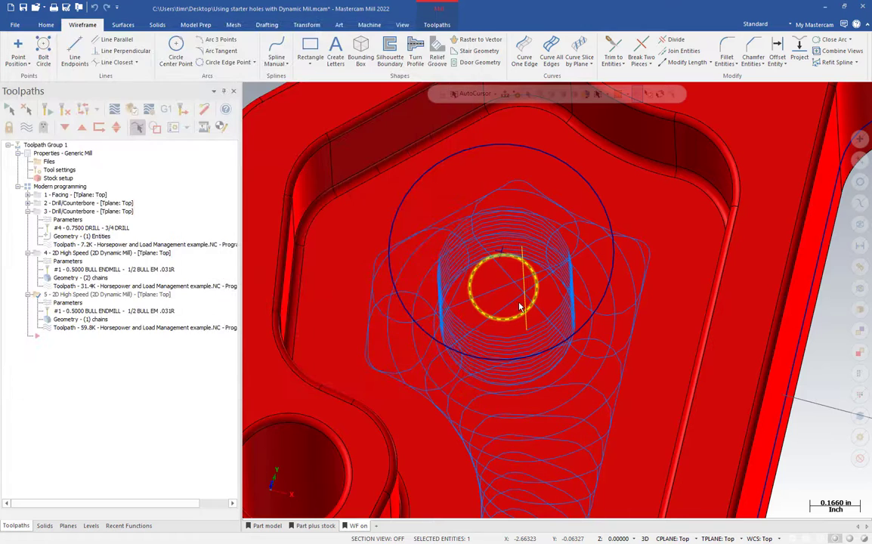
pyautogui.rightClick(219, 257)
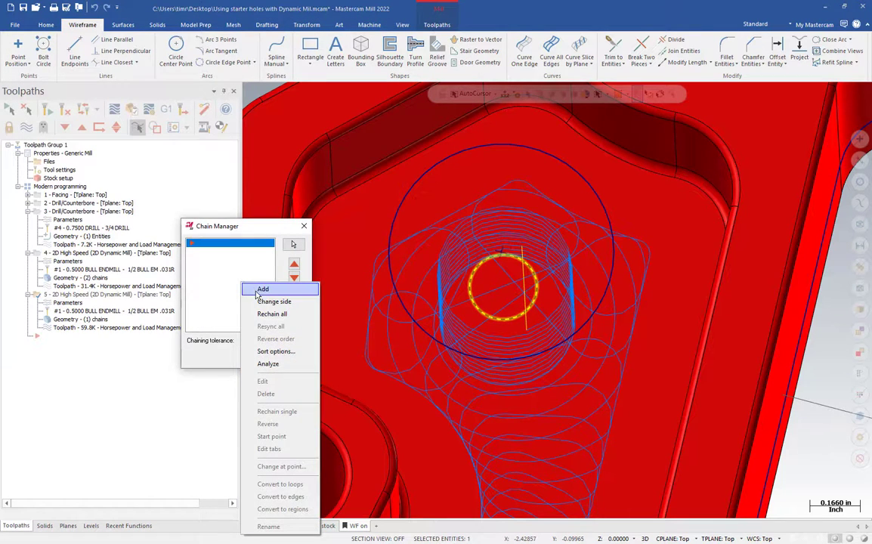
pyautogui.click(256, 292)
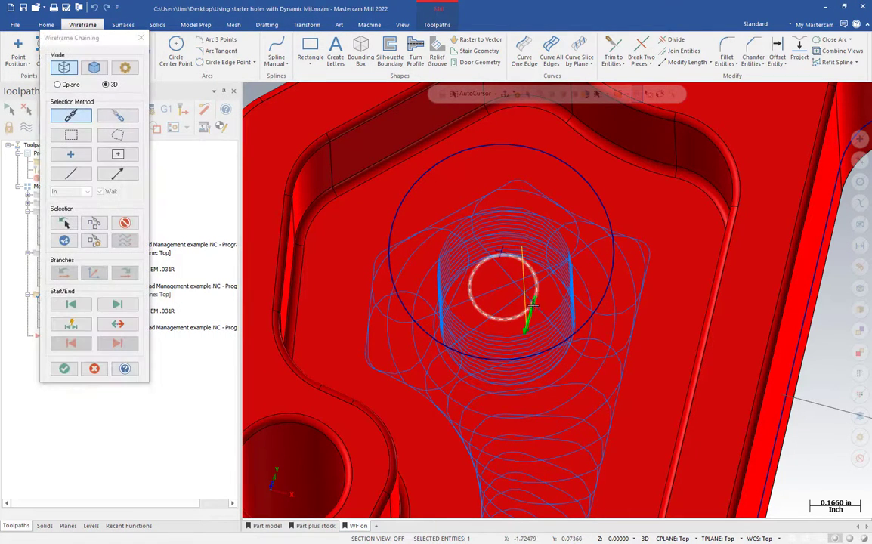
pyautogui.click(64, 368)
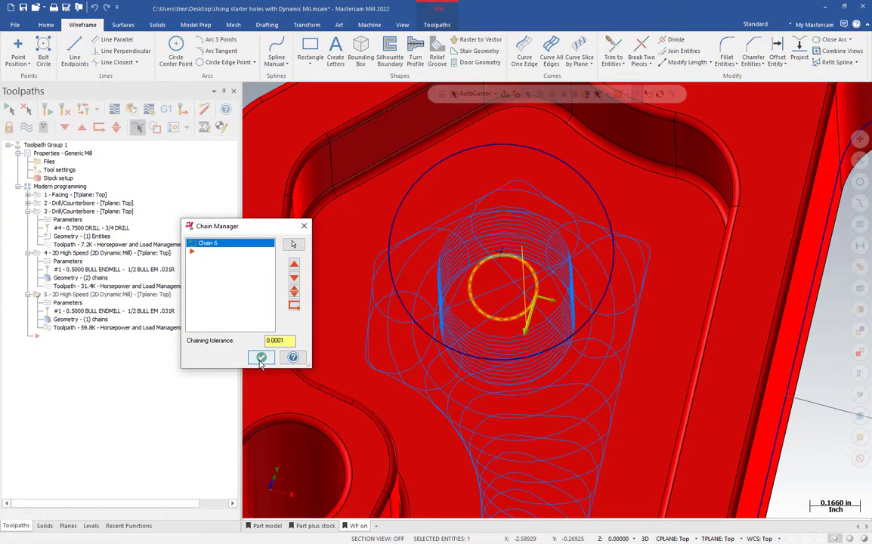
pyautogui.click(234, 355)
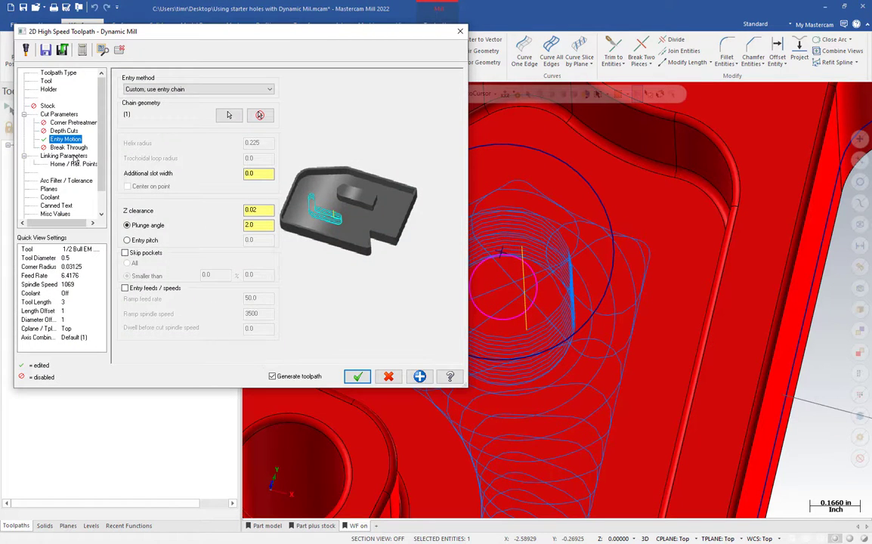
pyautogui.click(65, 156)
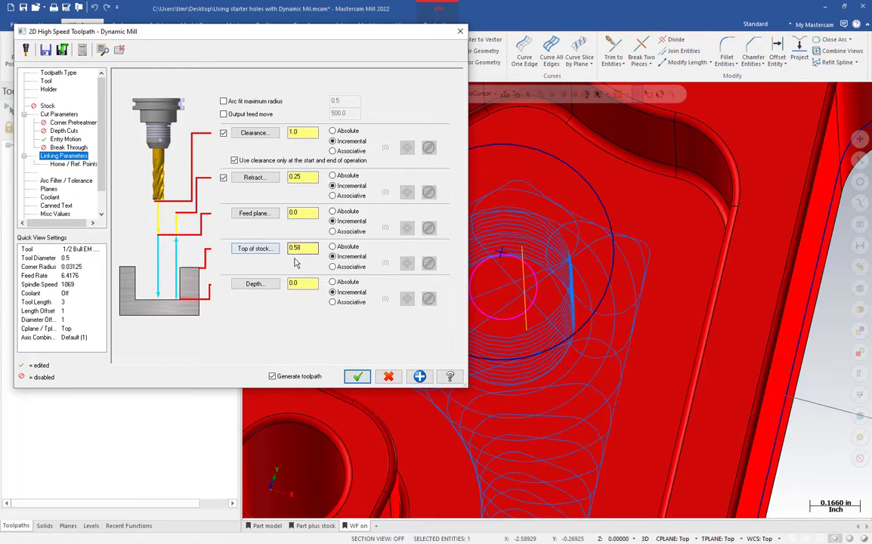
# Take the top of stock height (0.17) from the entry circle and regenerate operation 5.
pyautogui.click(358, 376)
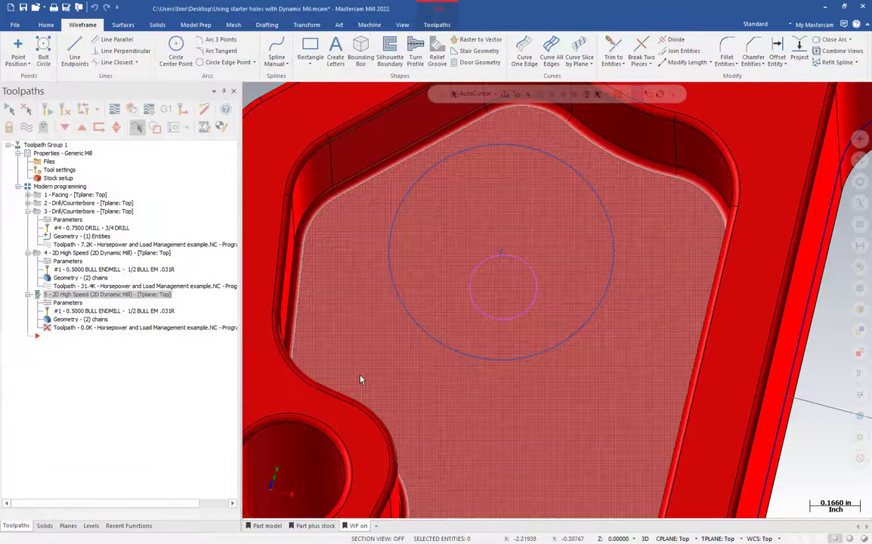
pyautogui.moveTo(373, 366); pyautogui.dragTo(288, 260, button='middle')
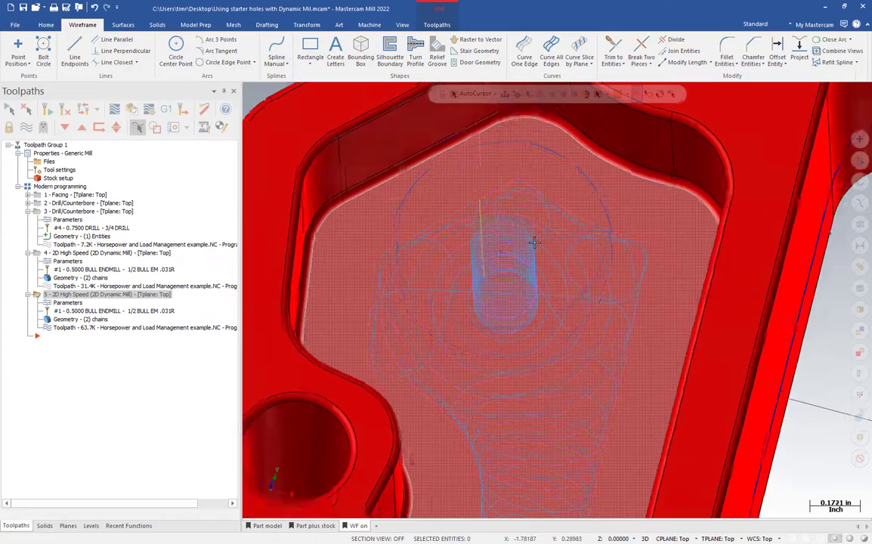
pyautogui.click(68, 268)
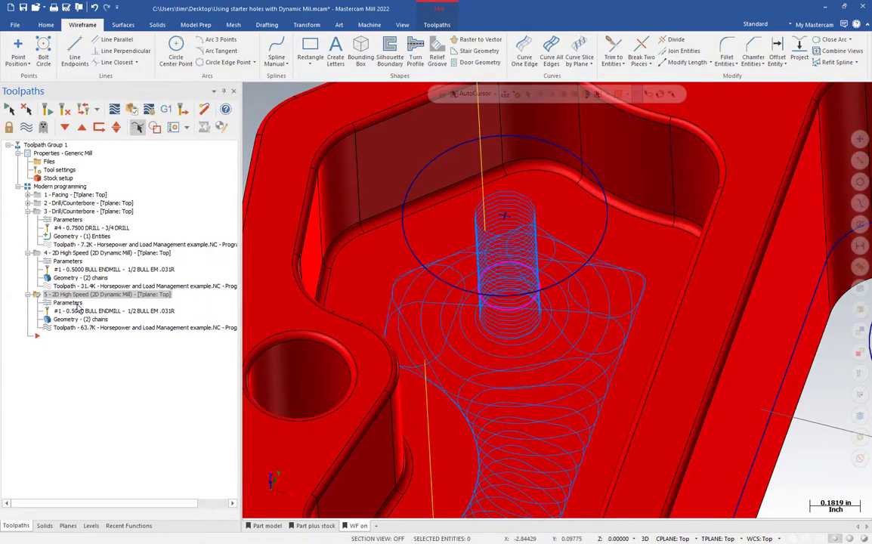
pyautogui.press('Escape')
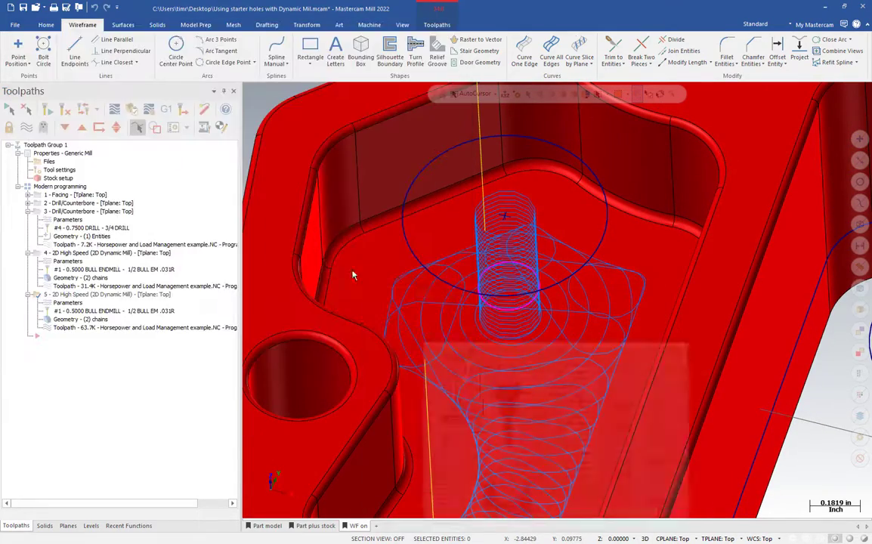
pyautogui.scroll(2, 502, 309)
pyautogui.scroll(1, 506, 325)
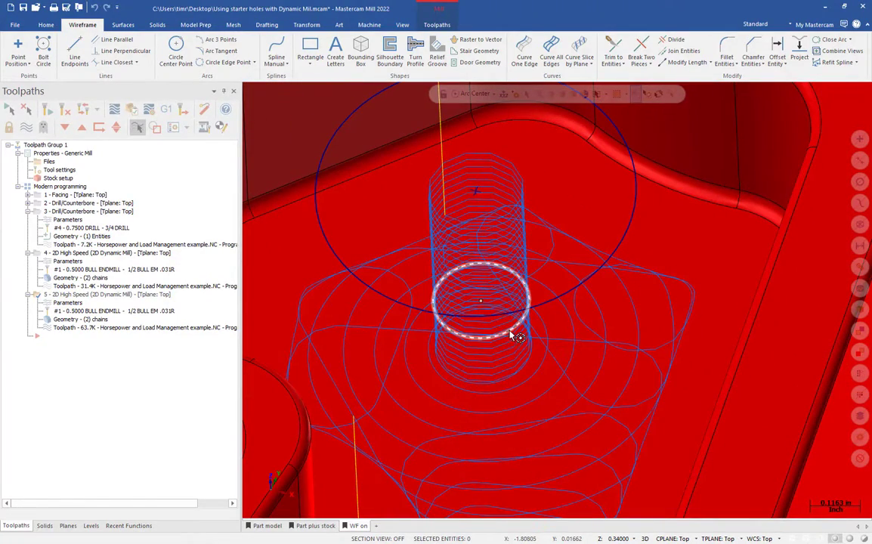
pyautogui.click(511, 334)
pyautogui.click(357, 376)
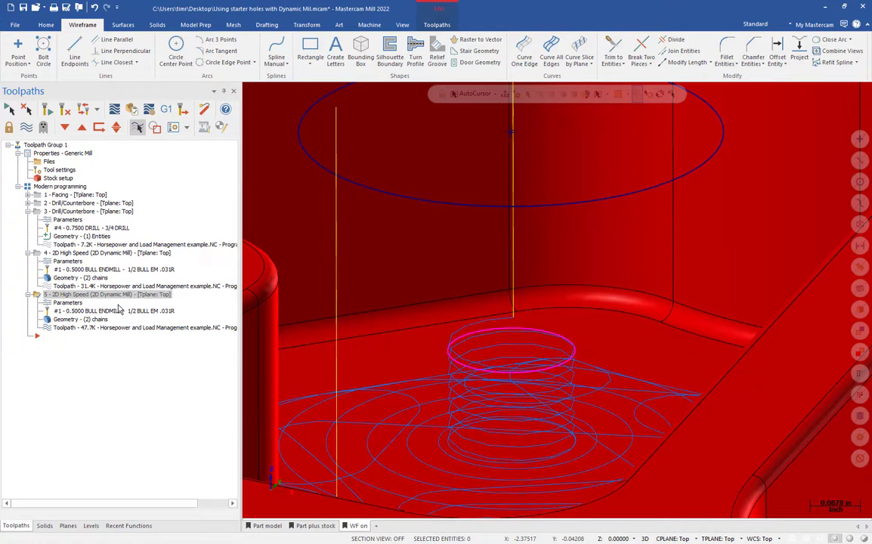
pyautogui.hotkey('alt', 'F1')
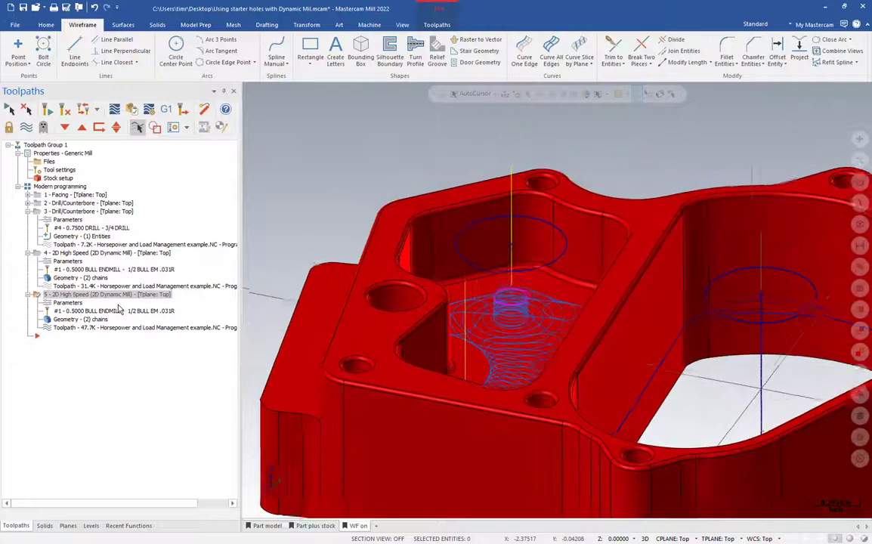